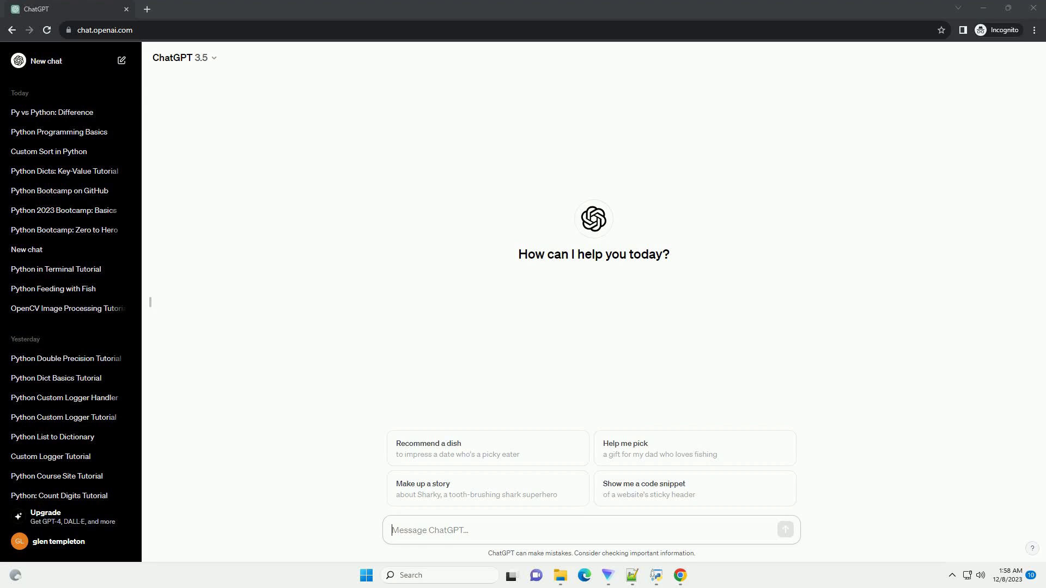
type("write an informative tutorial about do i need to know python for machine learning with code example")
Send the prompt asking whether machine learning needs Python, requesting a scikit-learn code example.
key("Return")
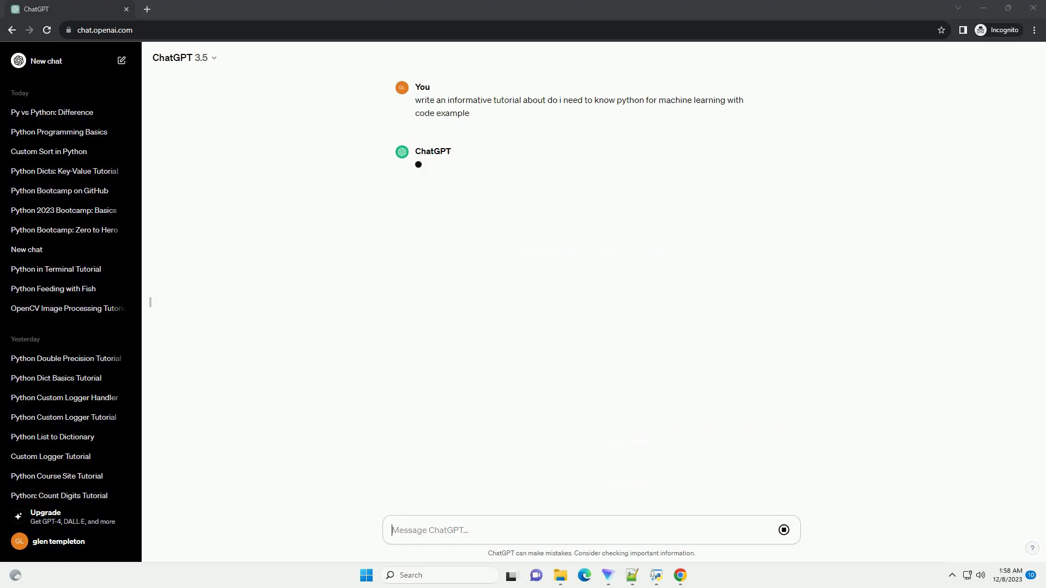